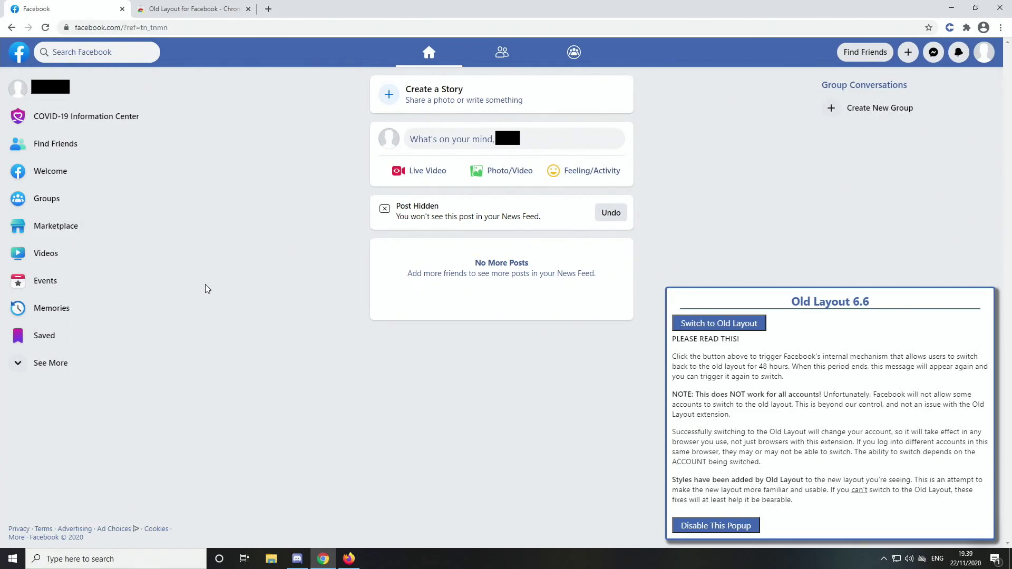
- Review the Old Layout for Facebook store page, highlighting its author and title
{"action": "left_click", "coordinate": [222, 9]}
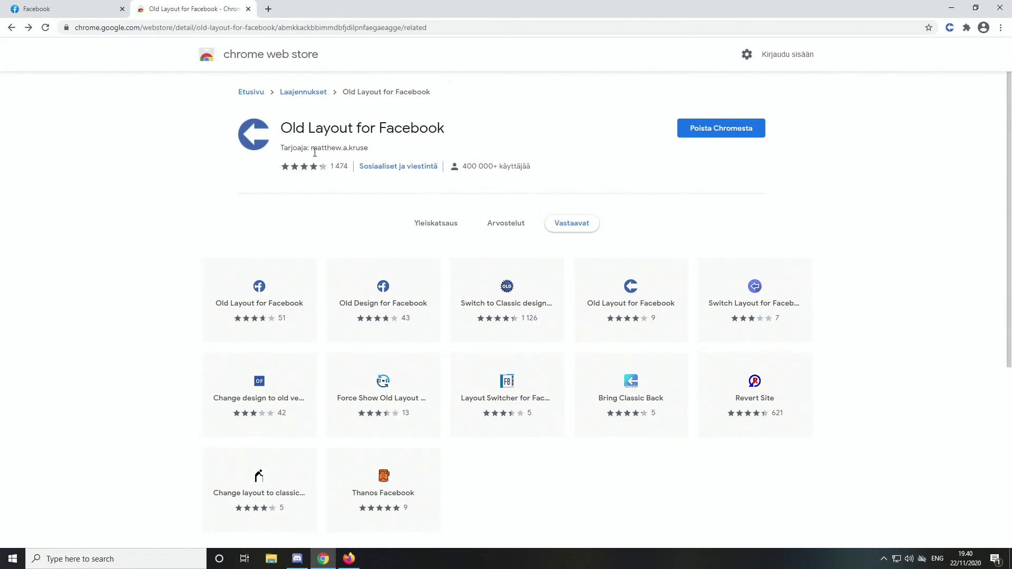
{"action": "left_click_drag", "start_coordinate": [311, 150], "coordinate": [368, 154]}
{"action": "left_click", "coordinate": [257, 180]}
{"action": "left_click_drag", "start_coordinate": [281, 129], "coordinate": [254, 135]}
{"action": "left_click_drag", "start_coordinate": [454, 119], "coordinate": [471, 129]}
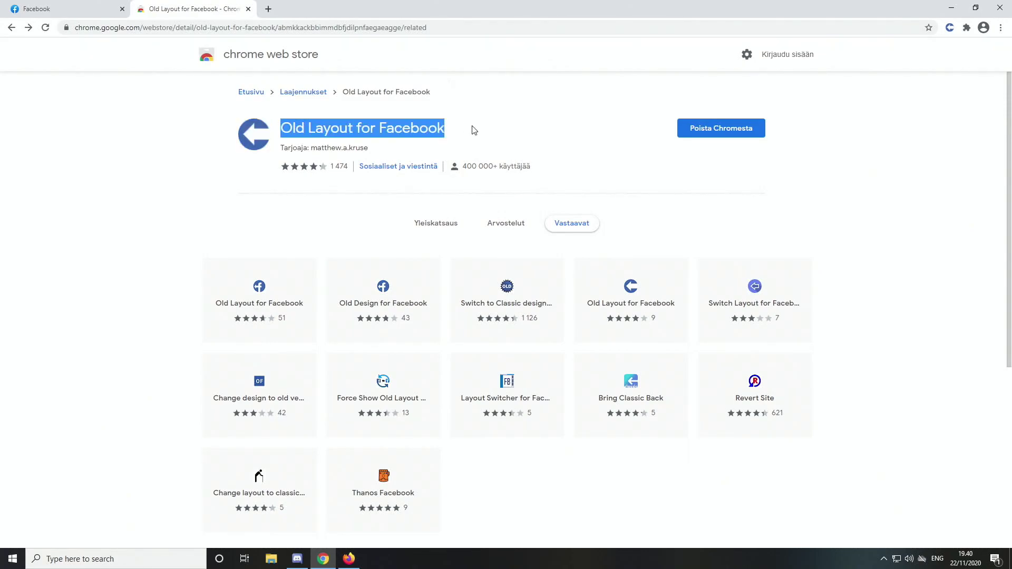
- Back on Facebook, request 'Switch to Old Layout' and confirm the alert with OK
{"action": "key", "text": "ctrl+shift+Tab"}
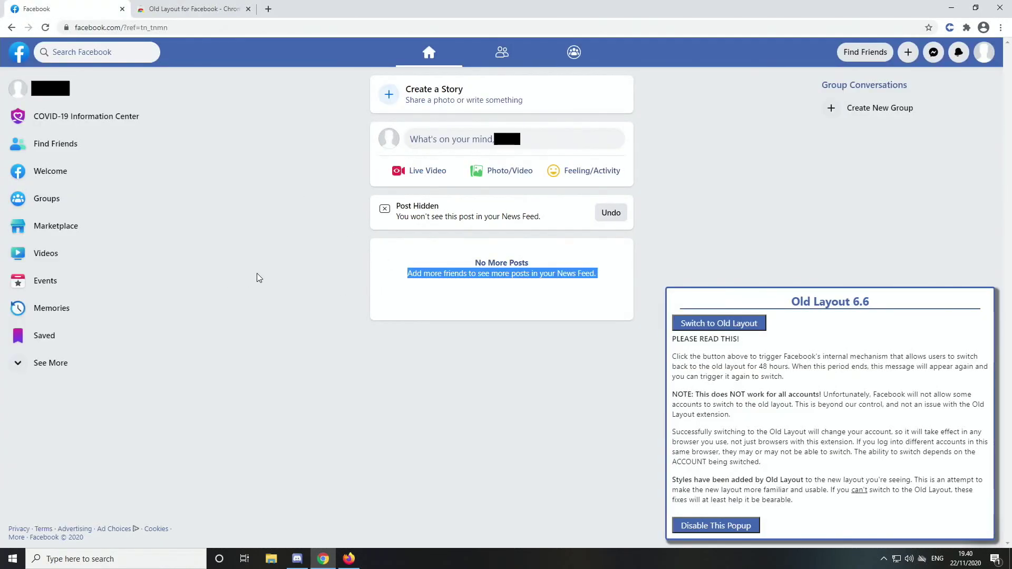
{"action": "left_click", "coordinate": [299, 261]}
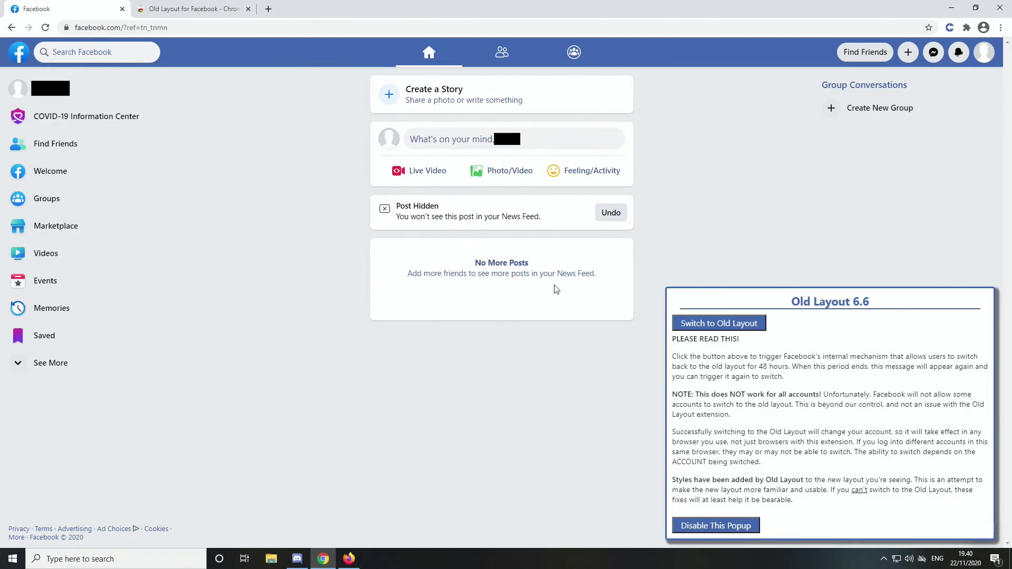
{"action": "left_click", "coordinate": [735, 323]}
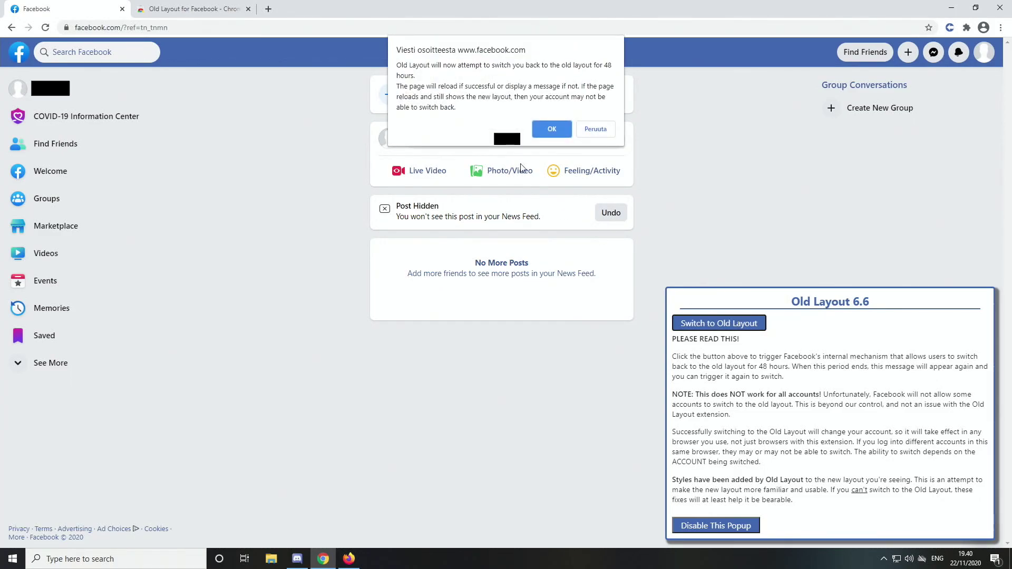
{"action": "left_click", "coordinate": [551, 129]}
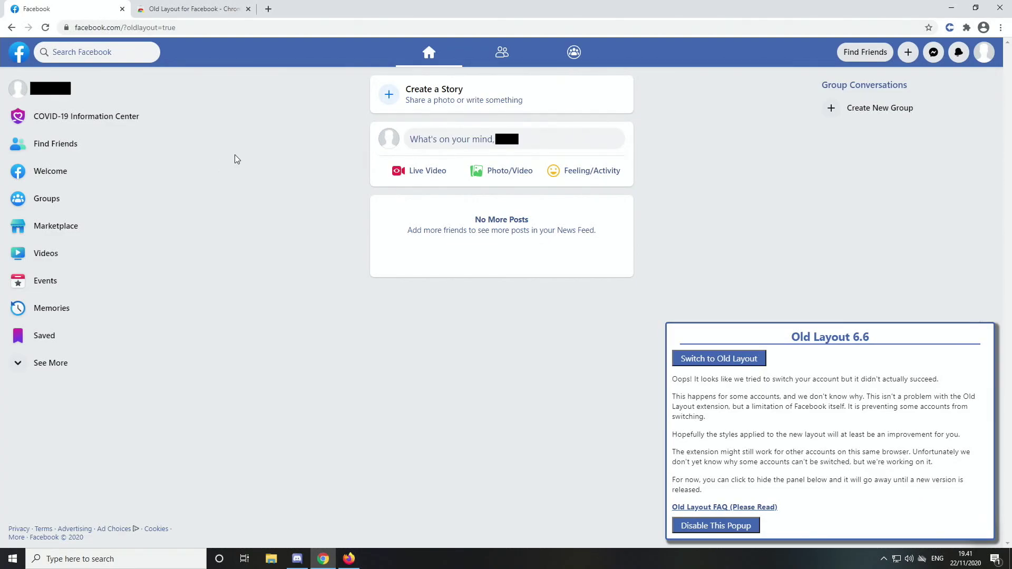
- Dismiss the Old Layout panel on Facebook and return to the Web Store tab
{"action": "left_click", "coordinate": [730, 527]}
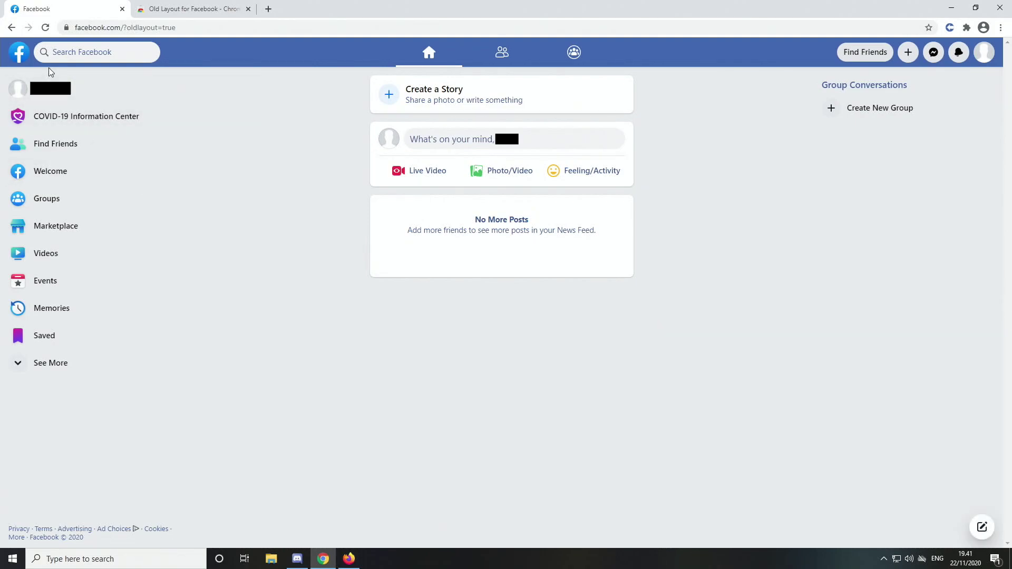
{"action": "left_click", "coordinate": [193, 9]}
{"action": "left_click", "coordinate": [128, 124]}
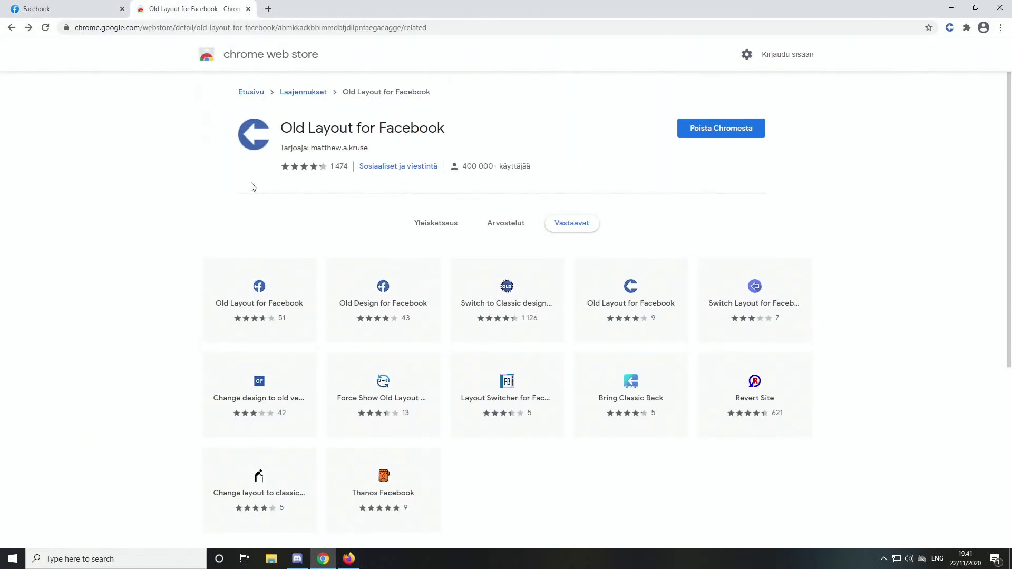
- Open InviteTools' 'Switch to Classic design on Facebook' page and choose 'Lisää Chromeen'
{"action": "left_click", "coordinate": [520, 298]}
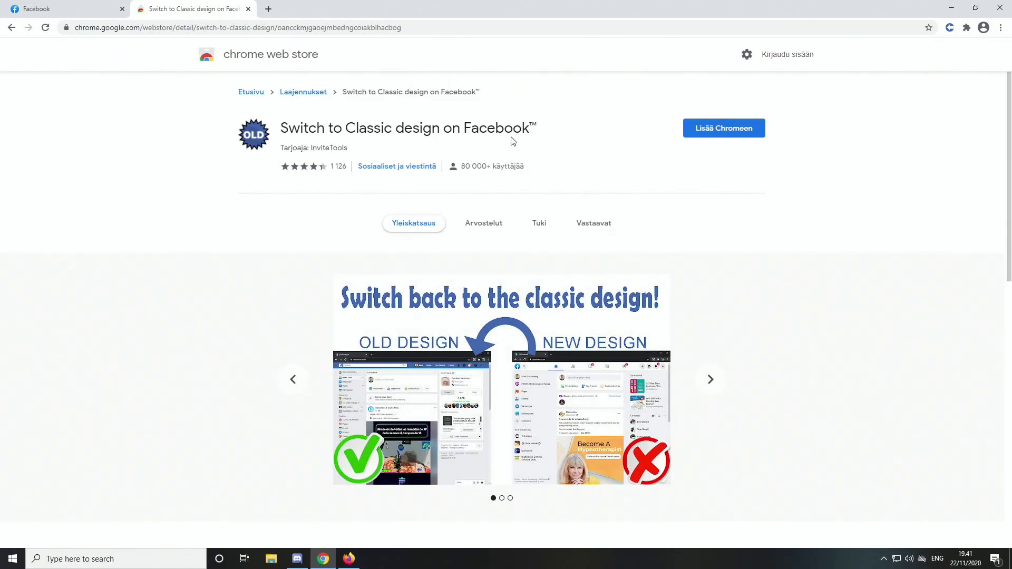
{"action": "left_click_drag", "start_coordinate": [311, 147], "coordinate": [354, 149]}
{"action": "left_click", "coordinate": [598, 148]}
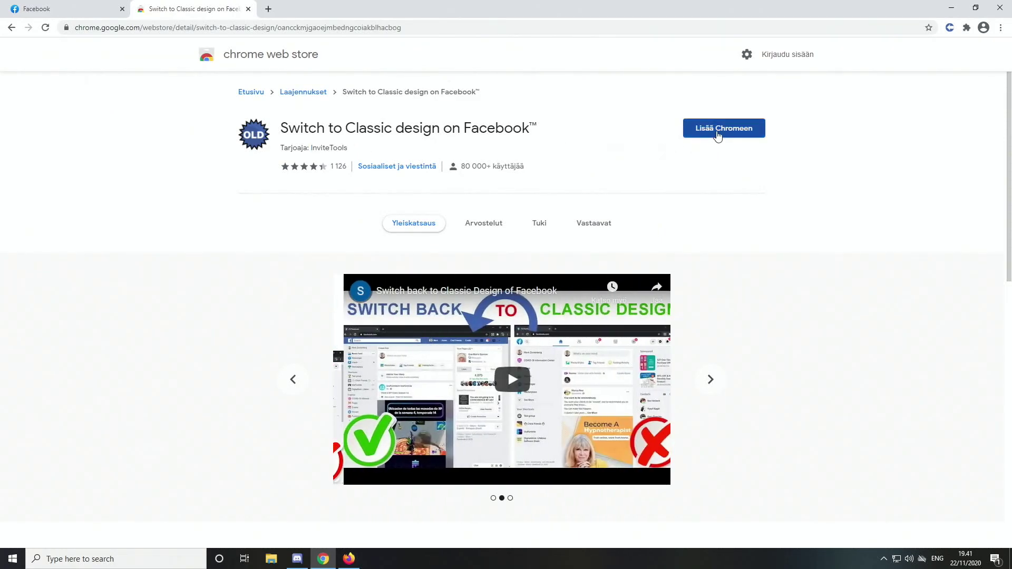
{"action": "left_click", "coordinate": [719, 133]}
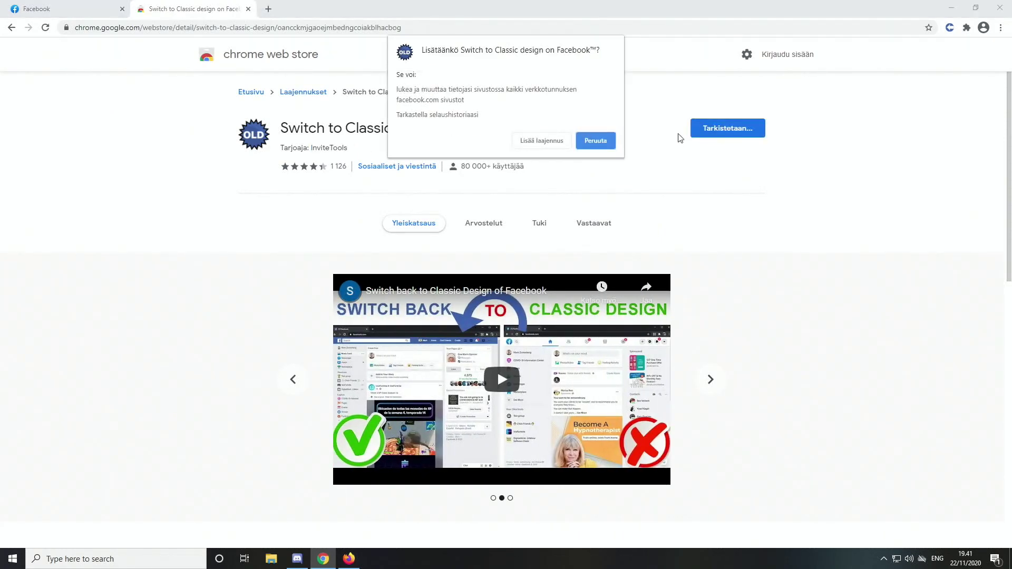
- Confirm 'Lisää laajennus' and pin Switch to Classic design in the Extensions menu
{"action": "left_click", "coordinate": [538, 145]}
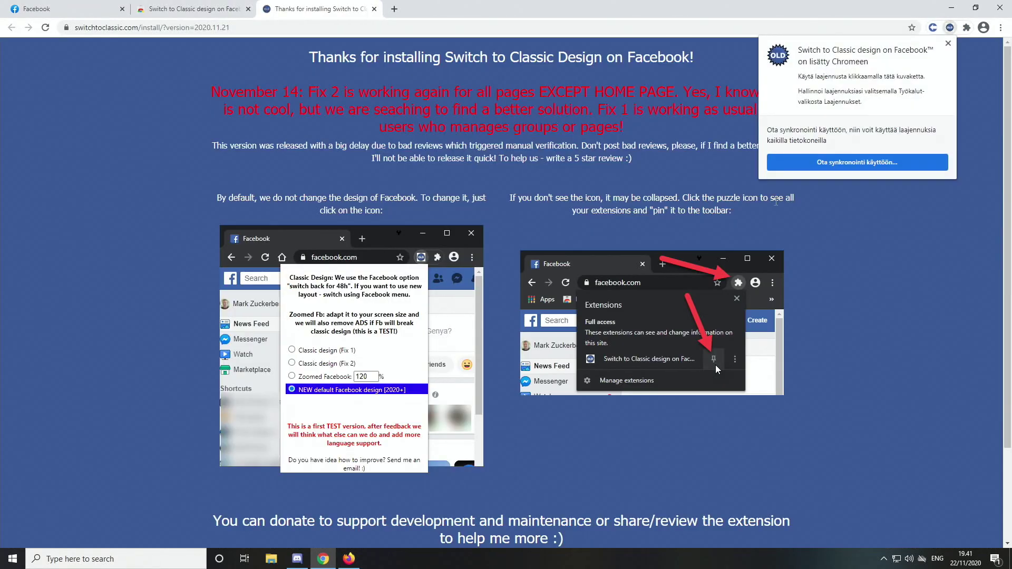
{"action": "left_click", "coordinate": [949, 43]}
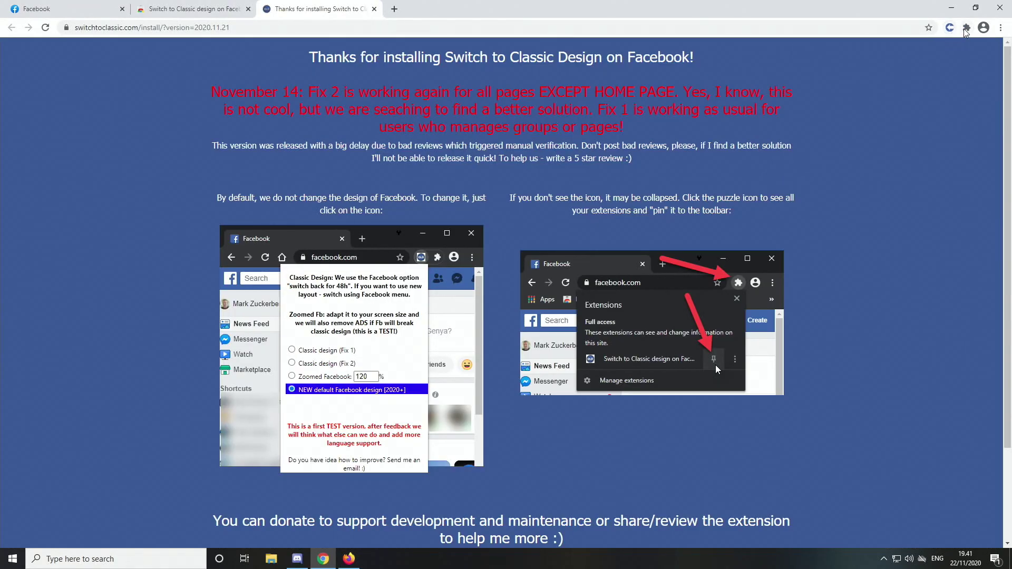
{"action": "left_click", "coordinate": [966, 27]}
{"action": "left_click", "coordinate": [941, 125]}
- Read the thanks page's November 14 Fix 2 and delayed-release notes, then return to Facebook
{"action": "left_click_drag", "start_coordinate": [210, 94], "coordinate": [637, 135]}
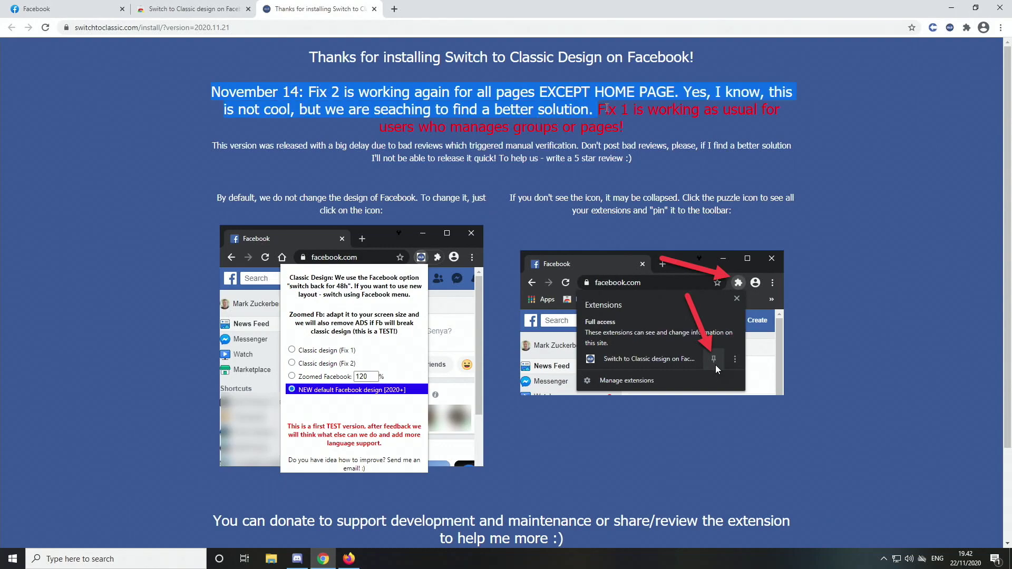
{"action": "left_click_drag", "start_coordinate": [103, 139], "coordinate": [5, 161]}
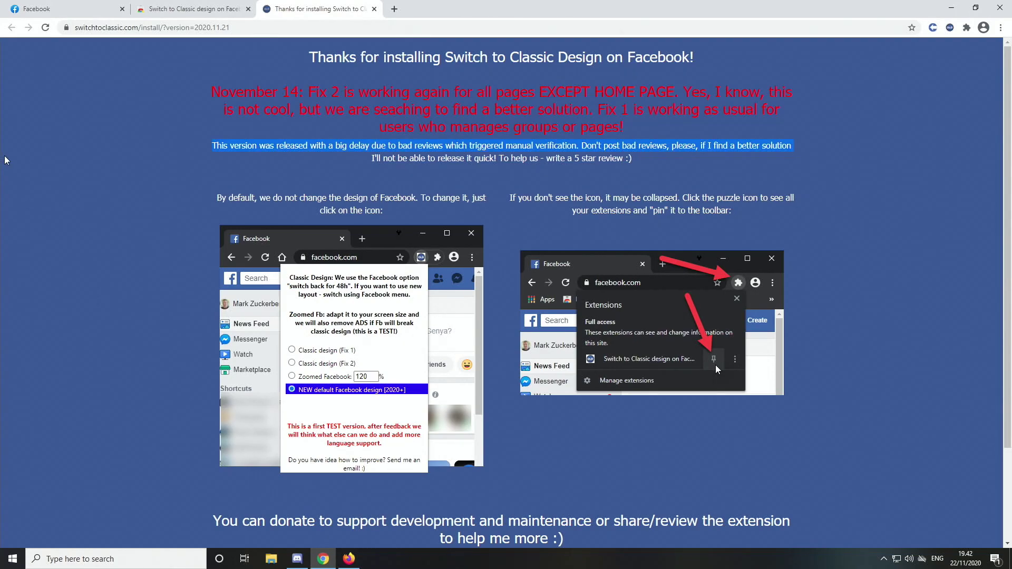
{"action": "left_click", "coordinate": [5, 160]}
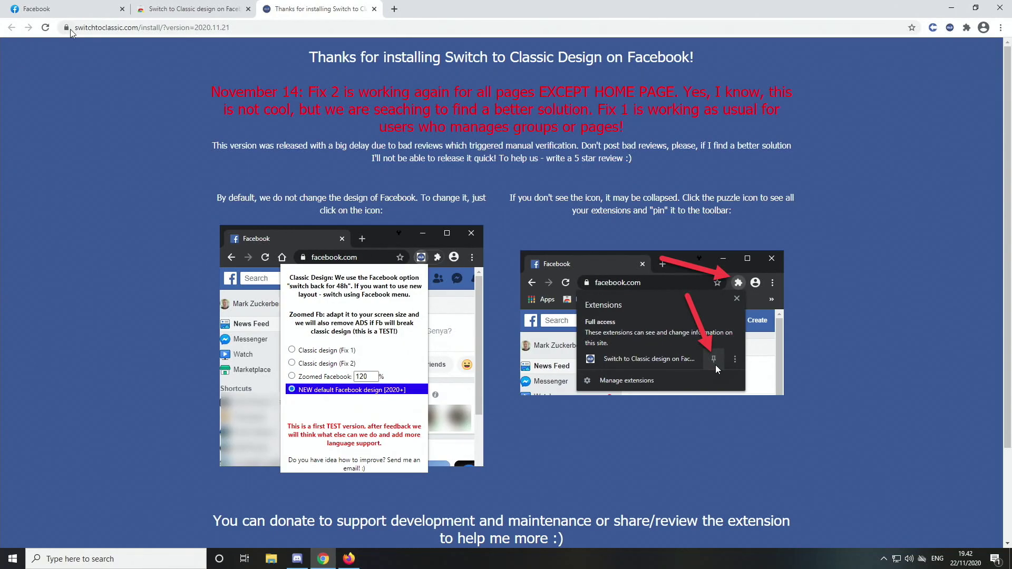
{"action": "left_click", "coordinate": [80, 11]}
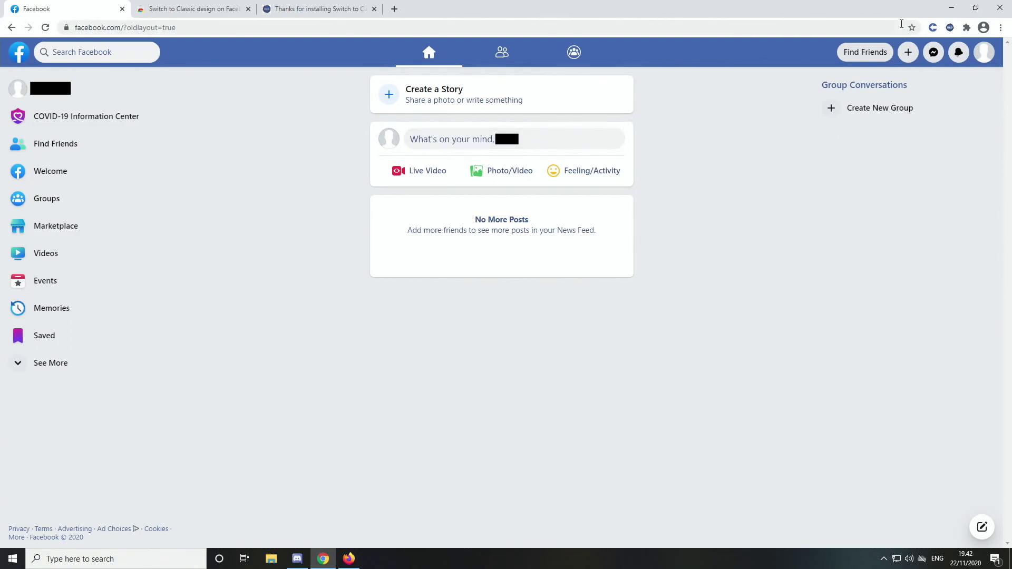
- Select 'Classic design (Fix 2)' in the extension popup, then open your Facebook profile
{"action": "left_click", "coordinate": [949, 29]}
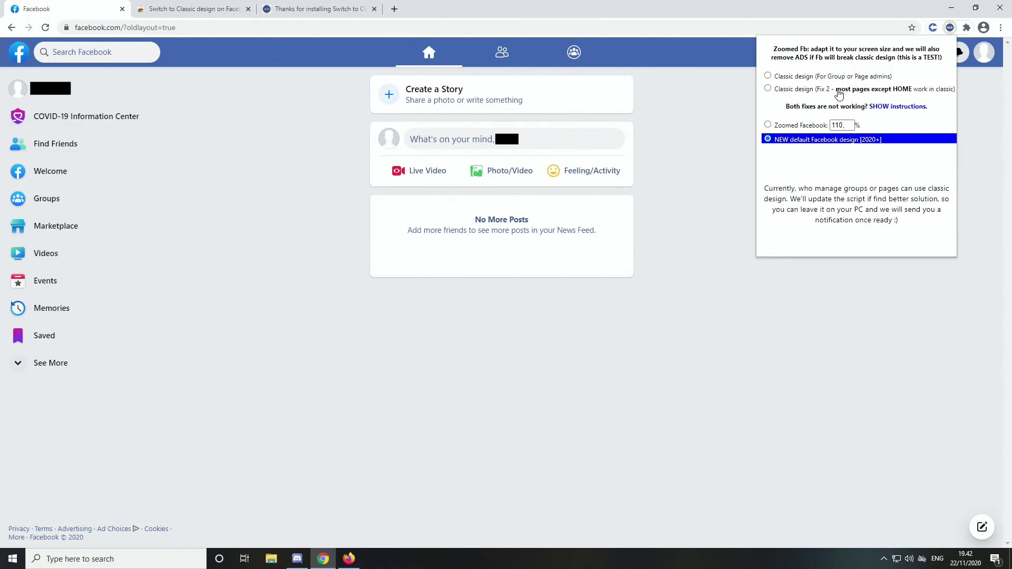
{"action": "left_click", "coordinate": [777, 93]}
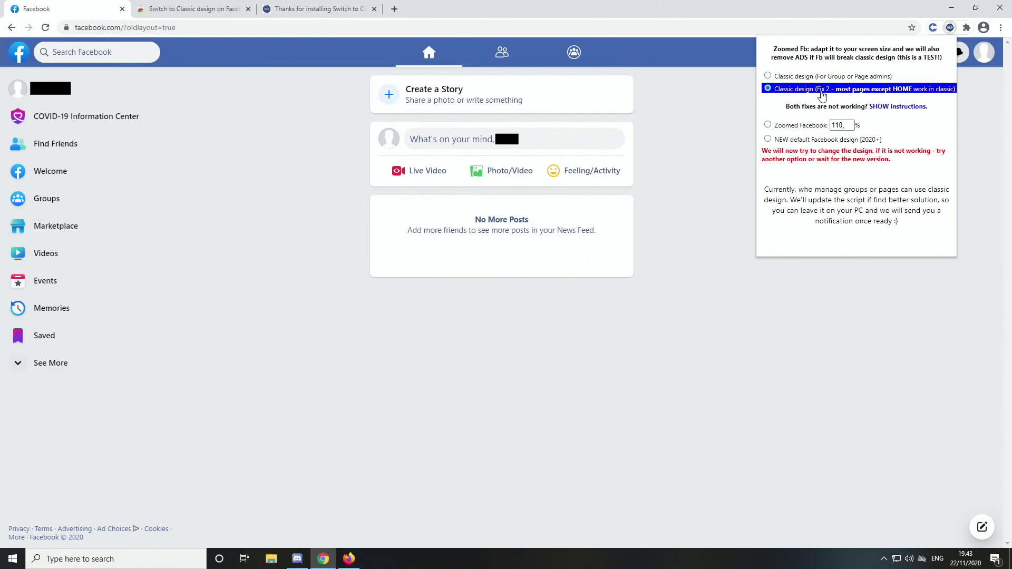
{"action": "left_click", "coordinate": [693, 132]}
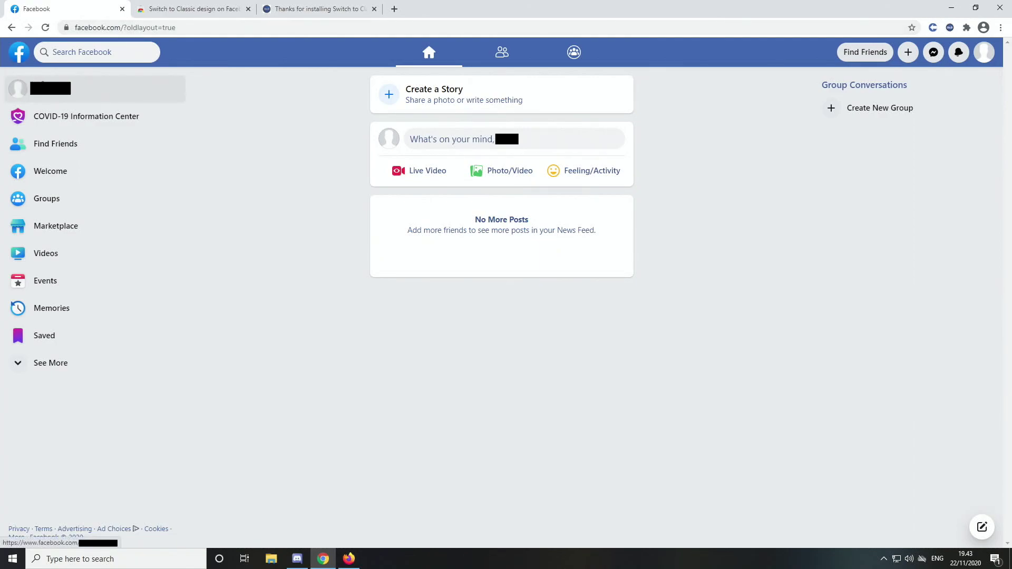
{"action": "left_click", "coordinate": [44, 88]}
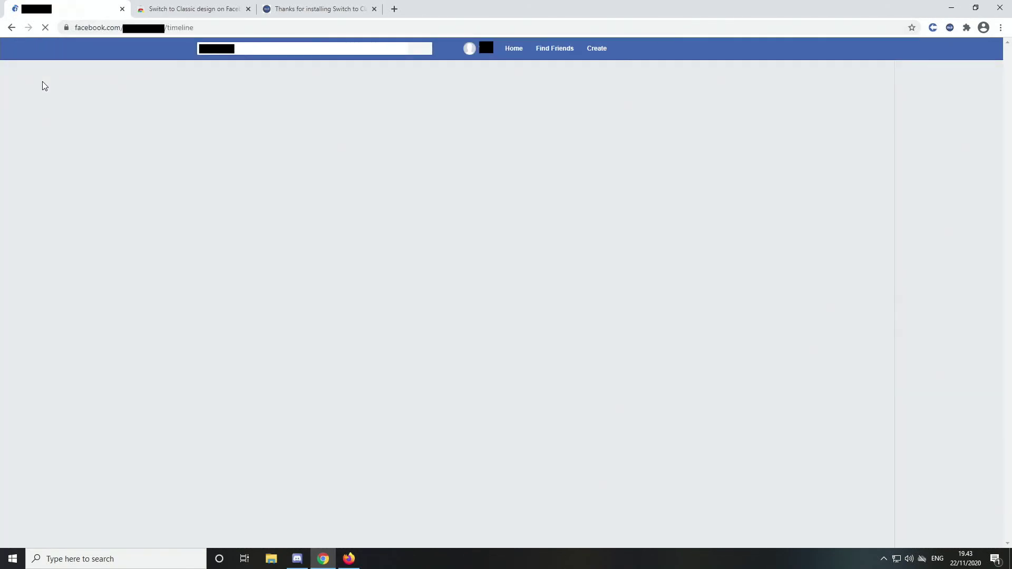